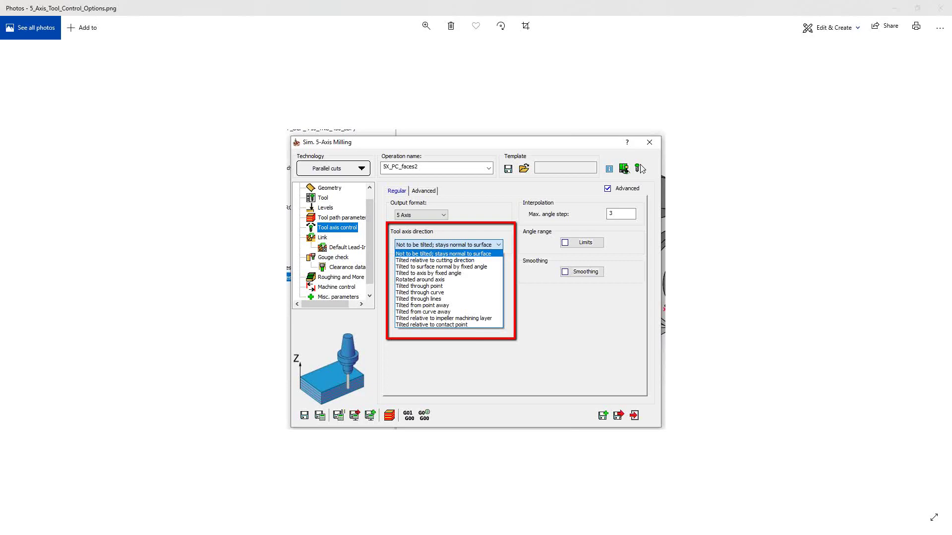
Put the Photos image away and open the 5X_MC_faces operation in SolidCAM, with the impeller blades in view
left_click(892, 8)
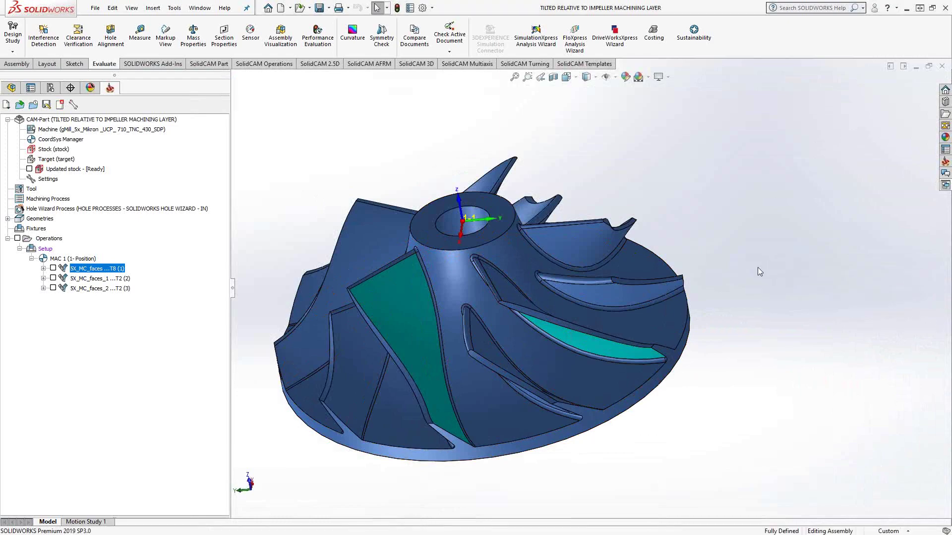
double_click(87, 268)
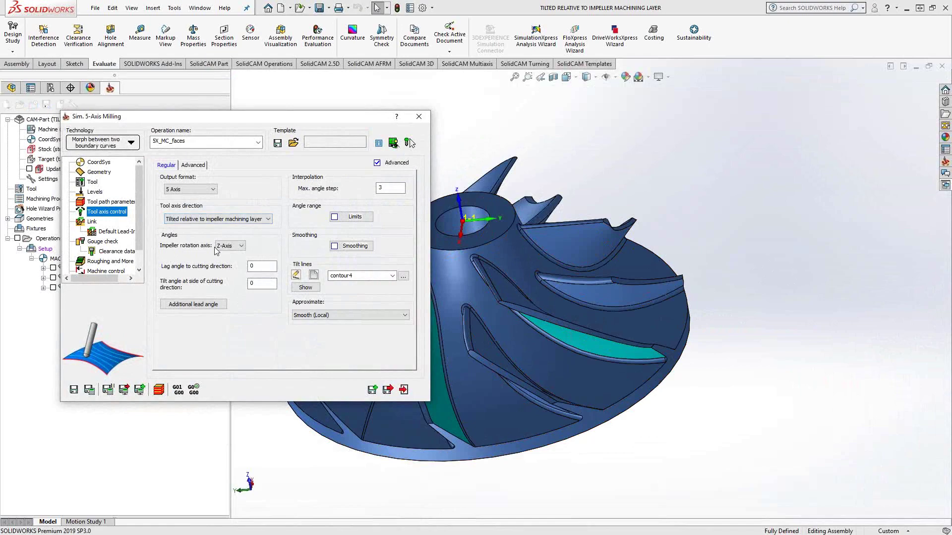
middle_click_drag(461, 300, 533, 277)
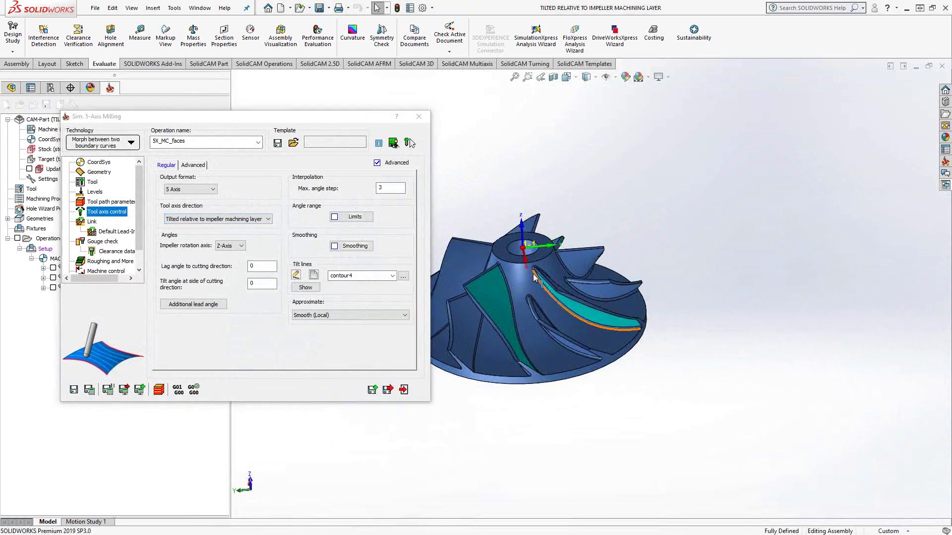
scroll(534, 278, "down", 3)
scroll(533, 278, "down", 2)
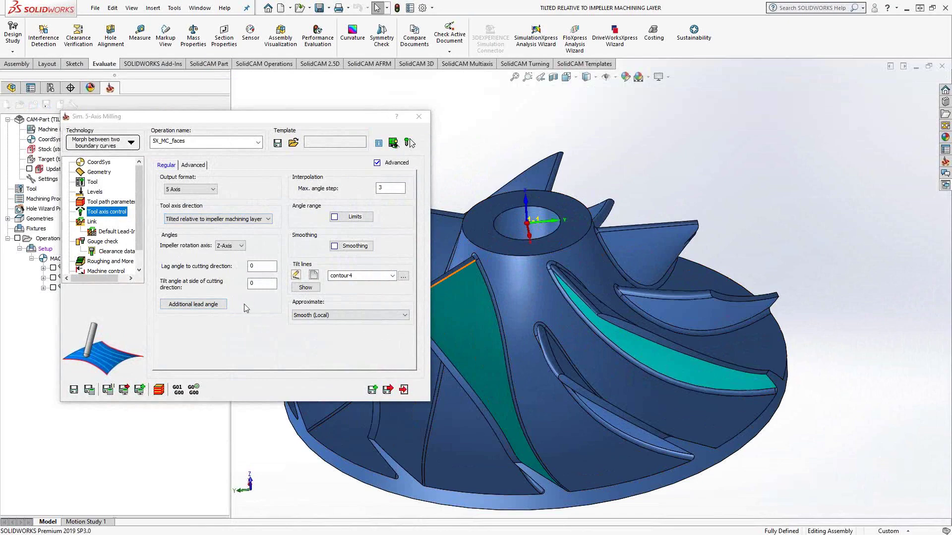
Review the side tilt angle, lag angle and additional lead angle settings of 5X_MC_faces without changing them
double_click(260, 284)
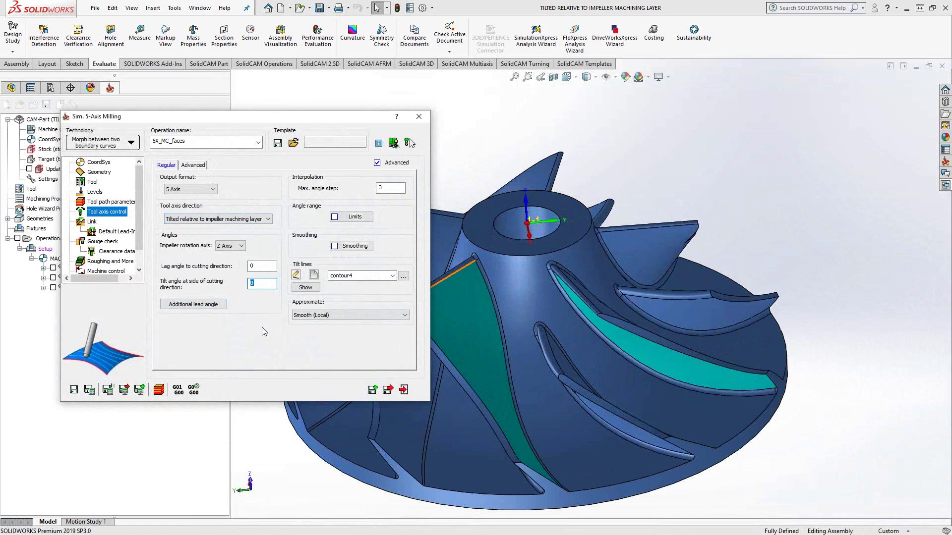
double_click(260, 267)
left_click(197, 307)
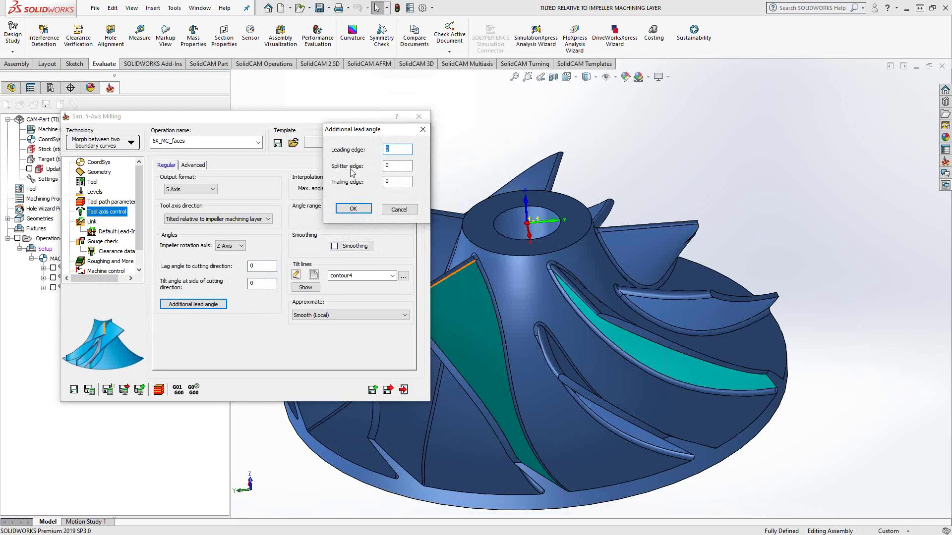
left_click(399, 211)
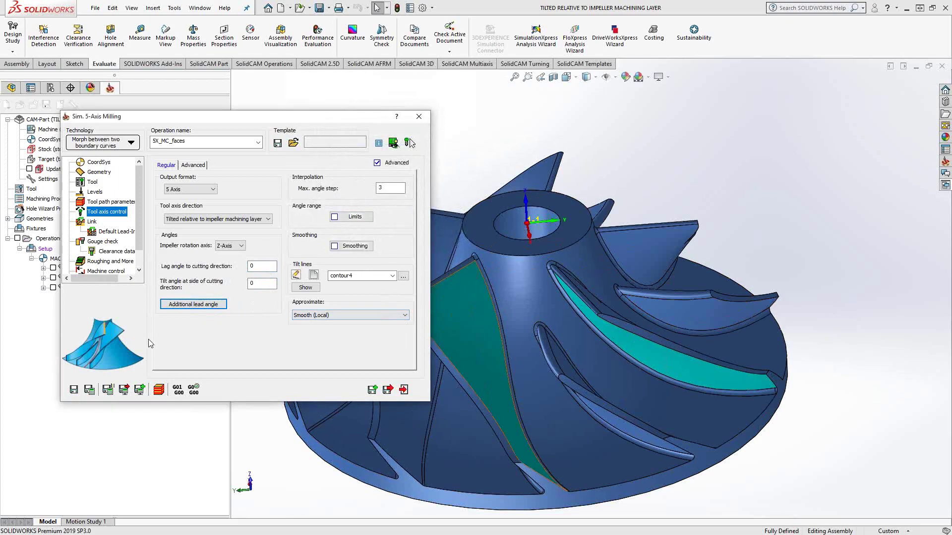
Show the contour4 tilt lines on the impeller, examine them from several sides and close the geometry display
left_click(305, 288)
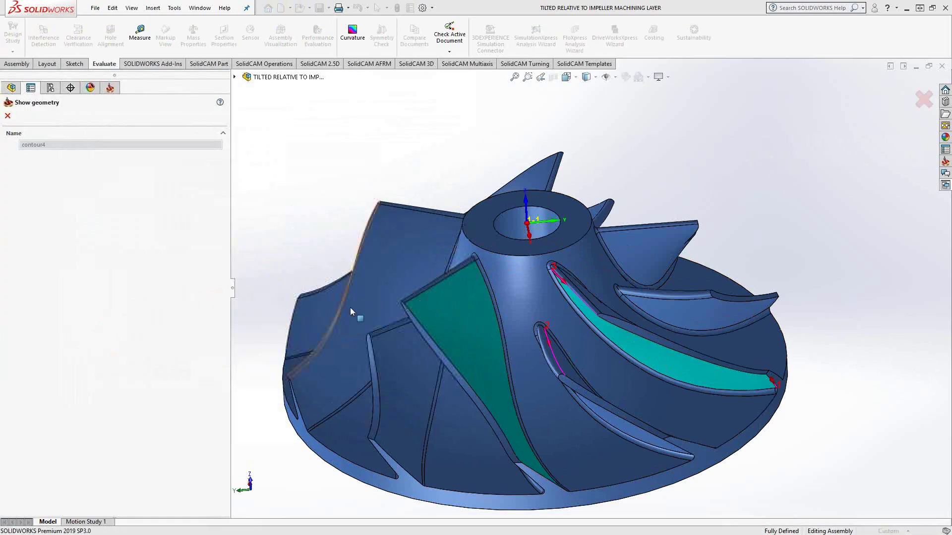
middle_click_drag(459, 322, 457, 227)
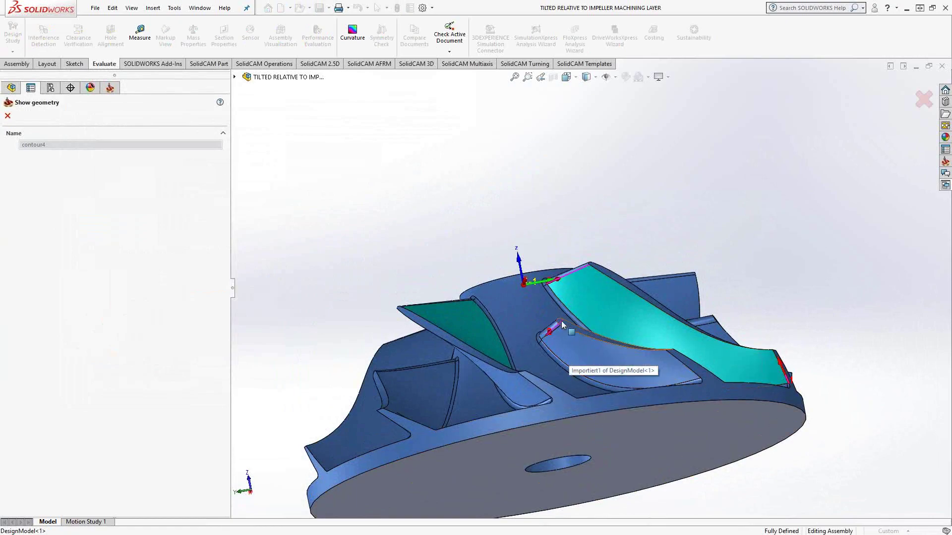
middle_click_drag(563, 324, 446, 218)
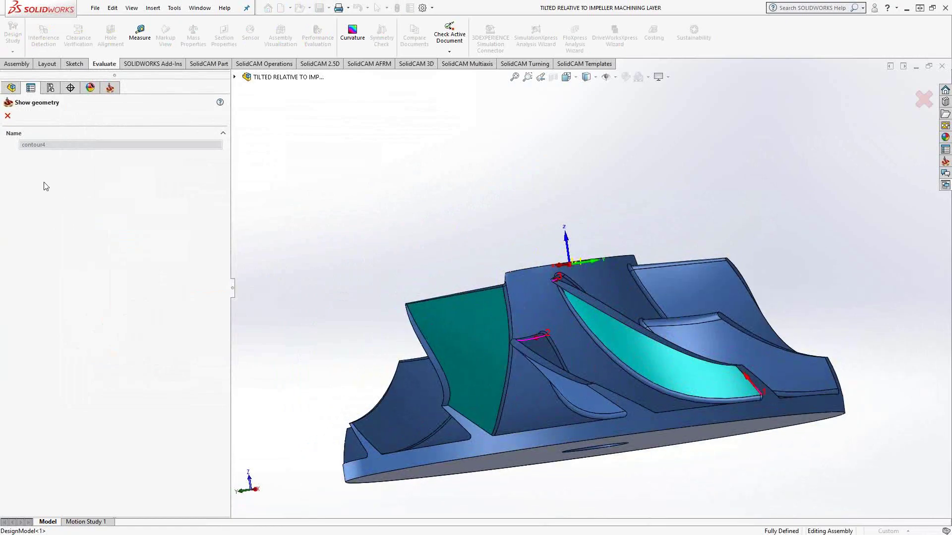
left_click(7, 116)
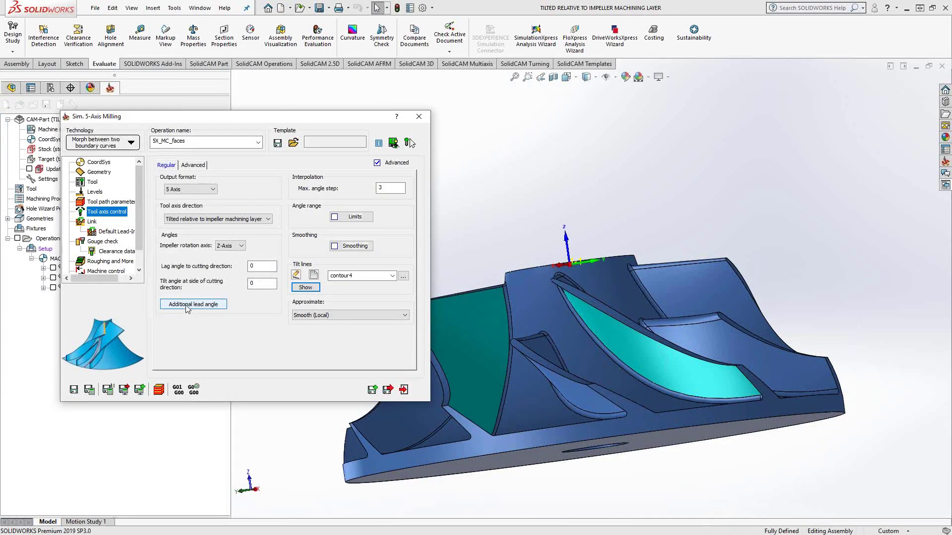
Check the additional lead angle edge options again and look through the tilt line approximation choices, leaving them as they are
left_click(187, 304)
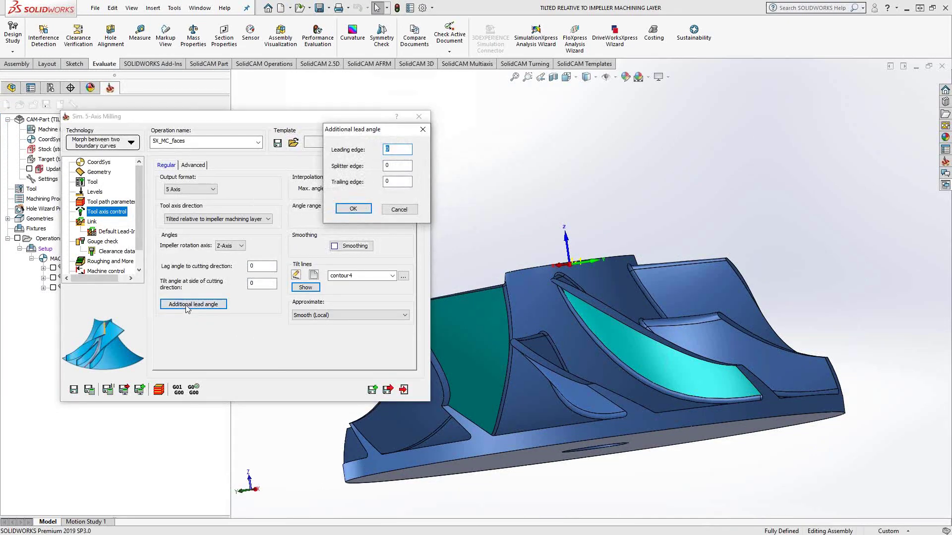
left_click(399, 210)
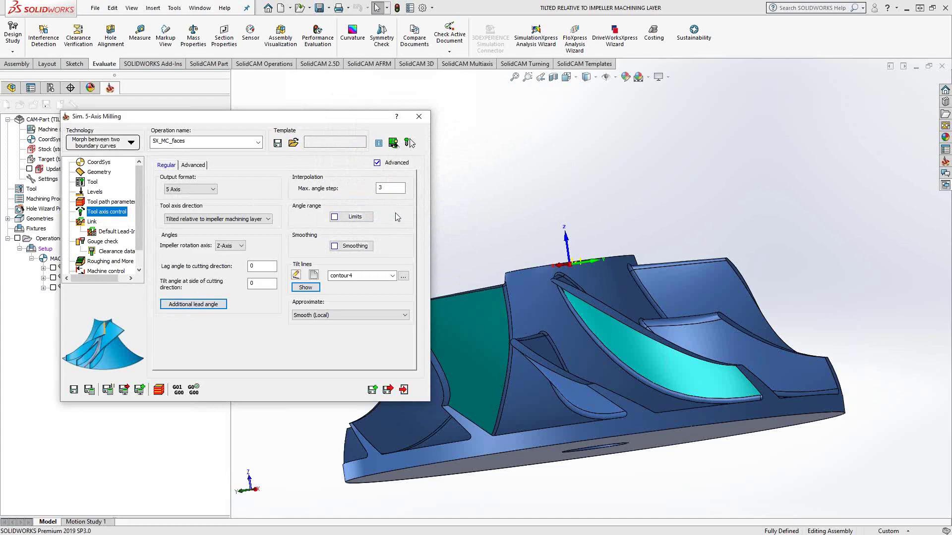
left_click(397, 318)
left_click(367, 331)
Simulate the 5X_MC_faces toolpath at reduced speed, examine the tool along the blade, and exit the simulation and the operation
left_click(158, 389)
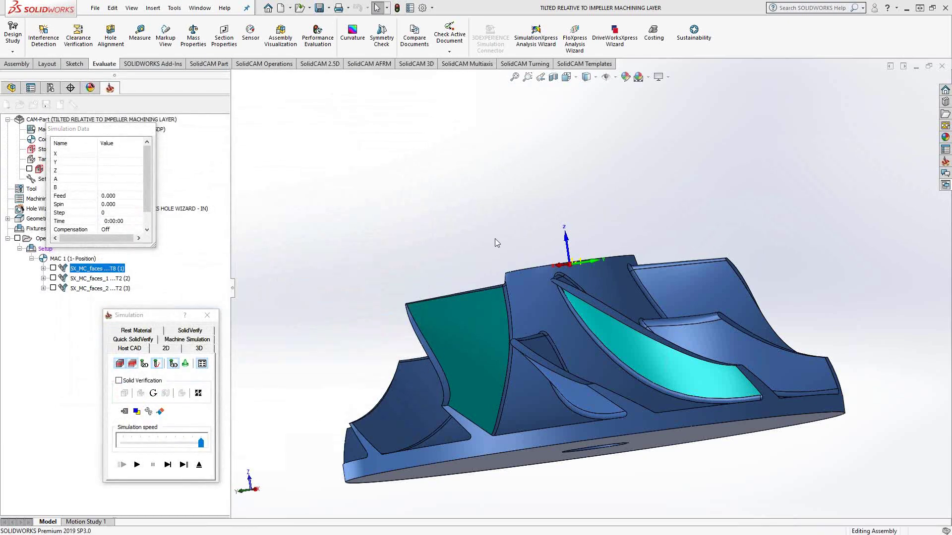
middle_click_drag(495, 239, 480, 164)
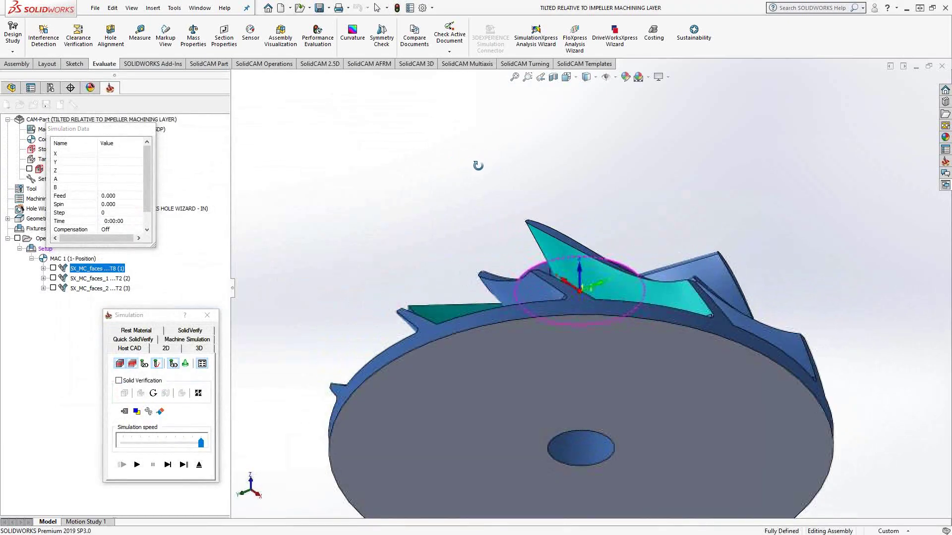
left_click(166, 467)
left_click_drag(201, 443, 183, 444)
left_click(168, 466)
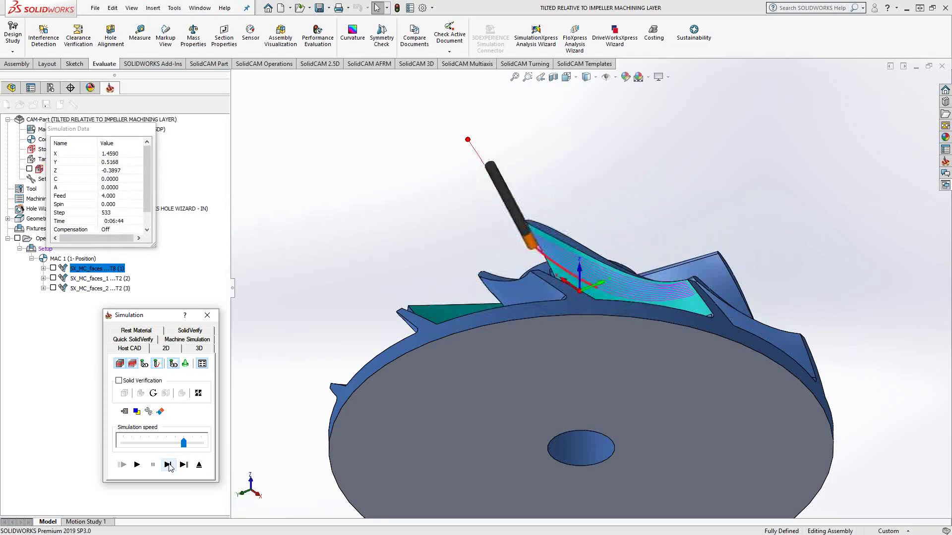
left_click(199, 465)
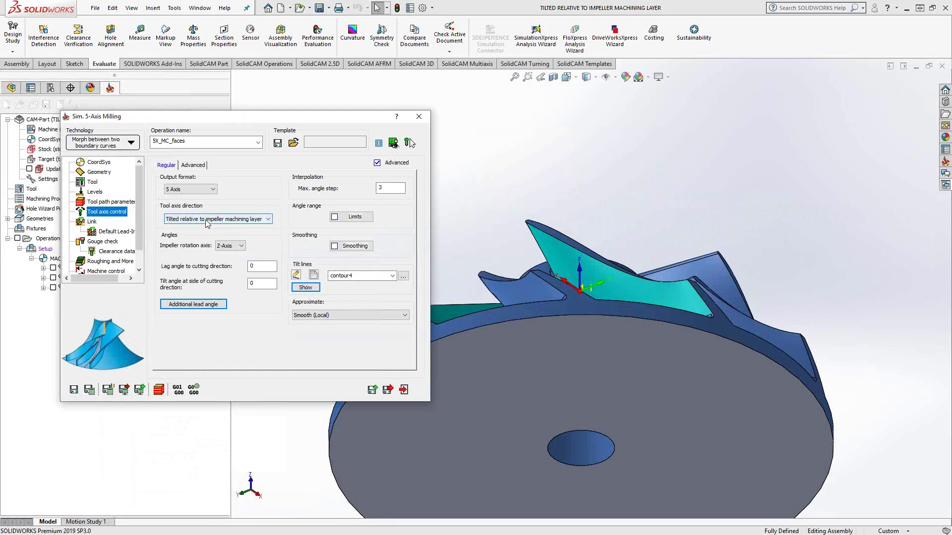
middle_click_drag(606, 249, 688, 309)
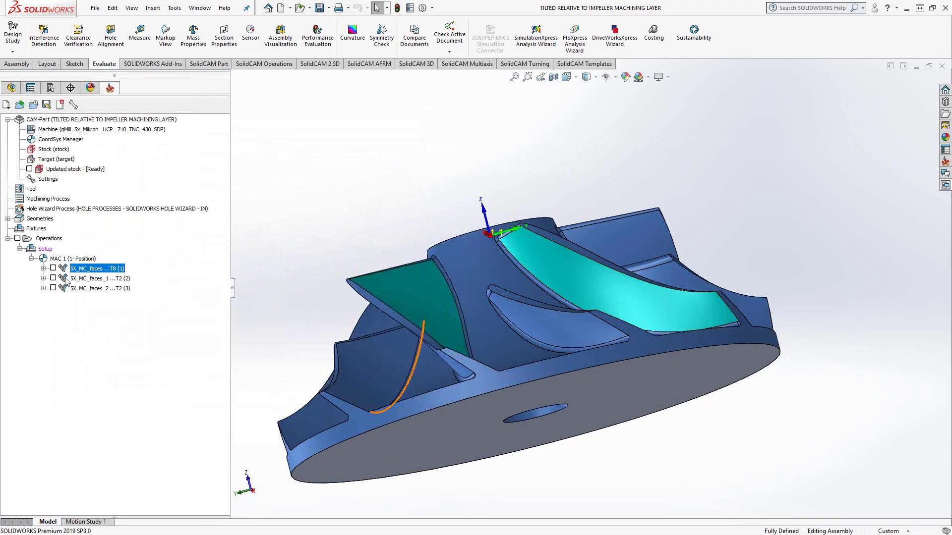
Open the 5X_MC_faces_1 operation, preview its taper ball nose tool on the model and return to the tool axis control settings
left_click(65, 279)
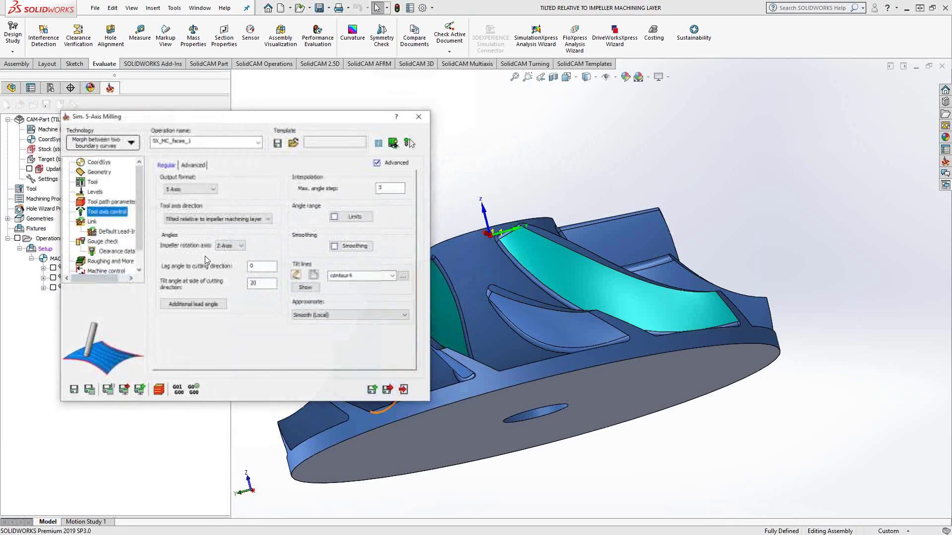
left_click(92, 182)
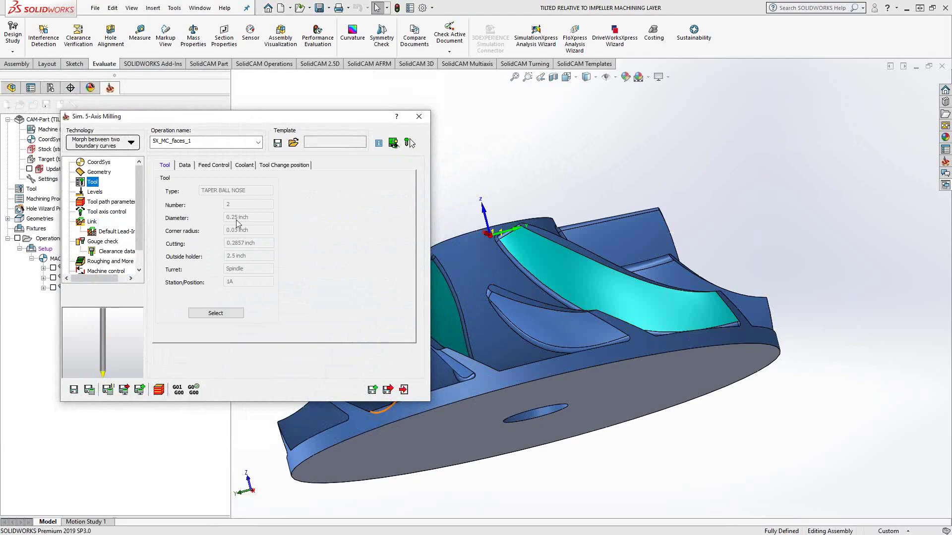
left_click(410, 143)
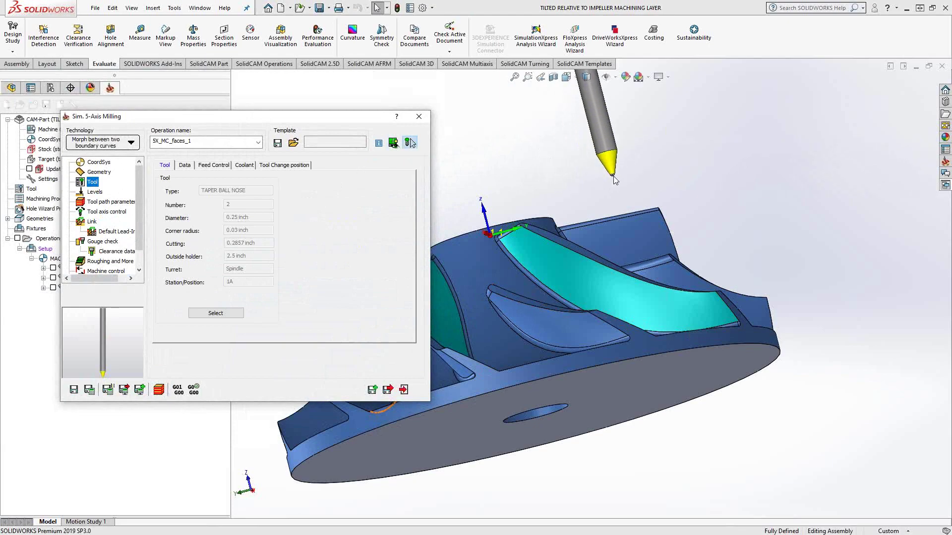
left_click(93, 212)
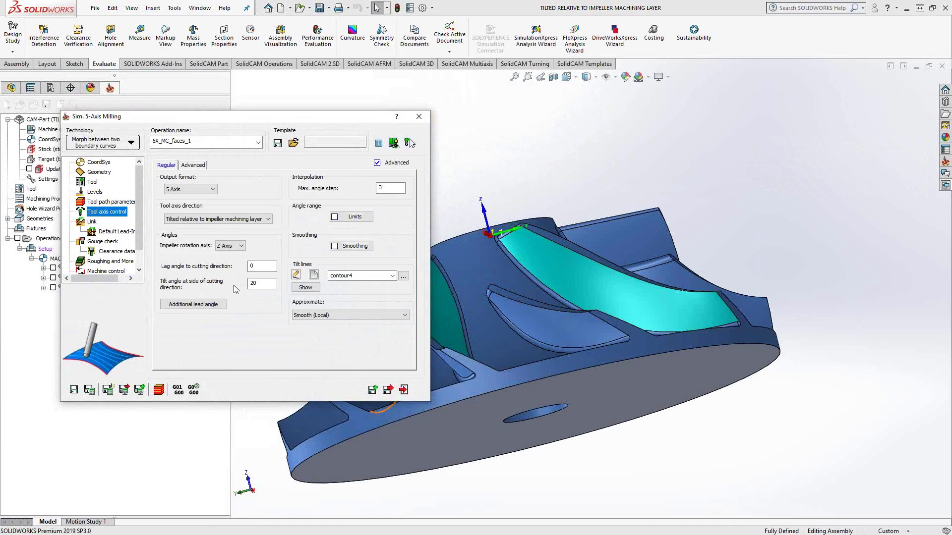
Simulate the first moves of 5X_MC_faces_1 and examine the tool's side tilt against the blade up close
left_click(158, 391)
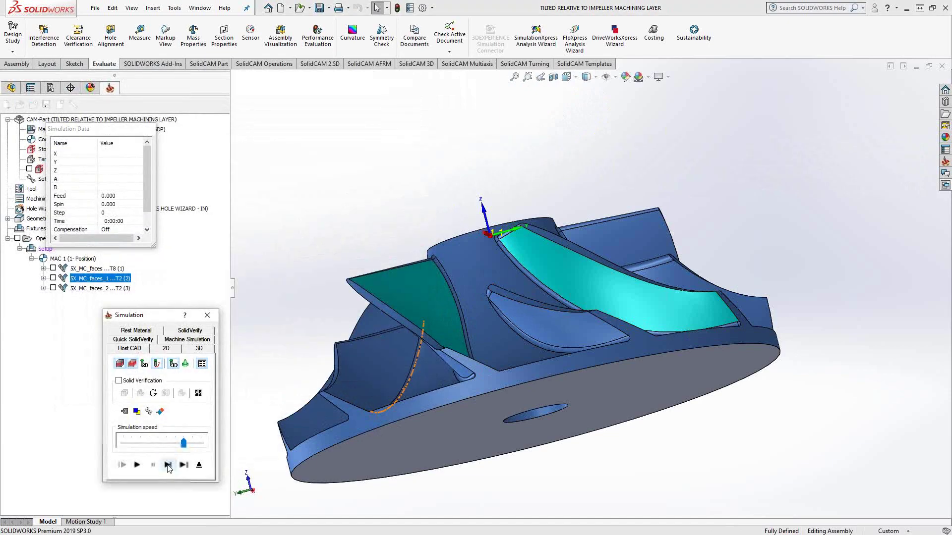
left_click(167, 465)
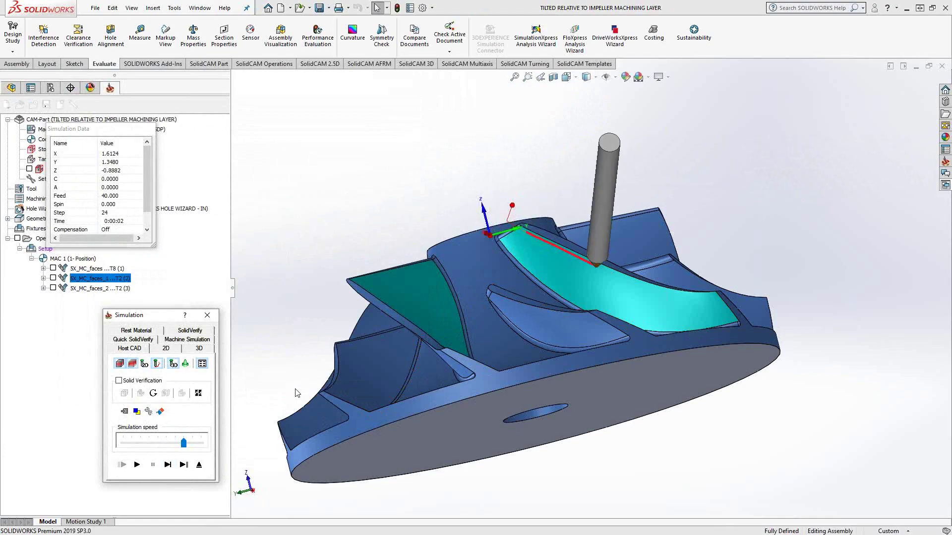
middle_click_drag(618, 315, 729, 342)
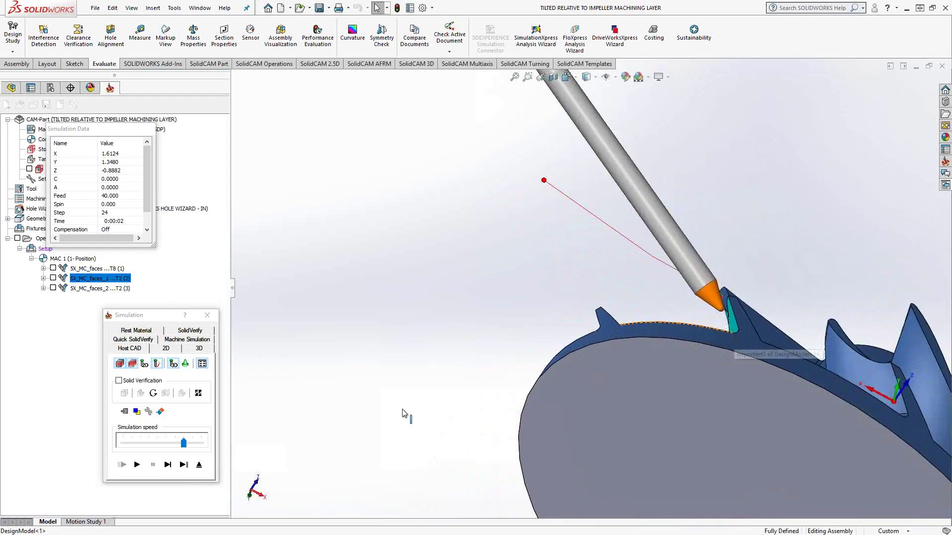
left_click(168, 464)
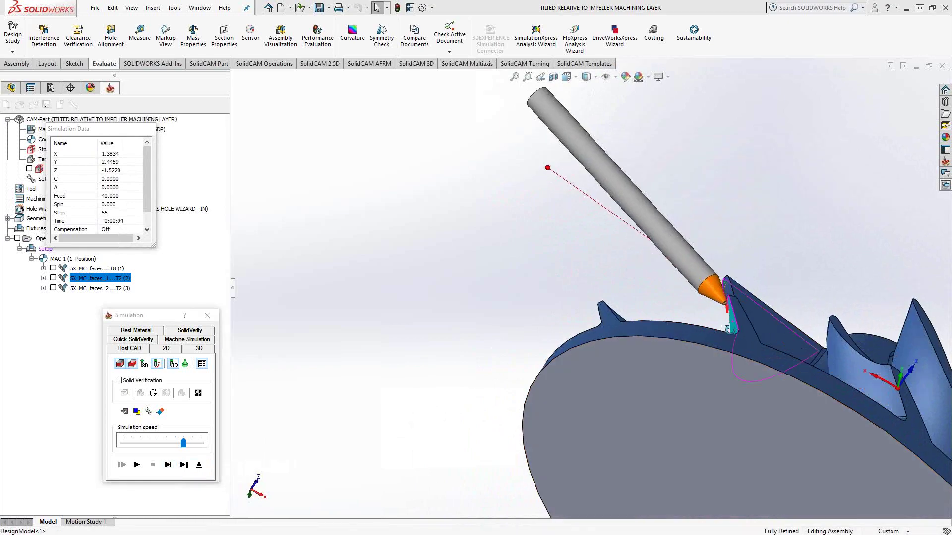
middle_click_drag(730, 329, 731, 365)
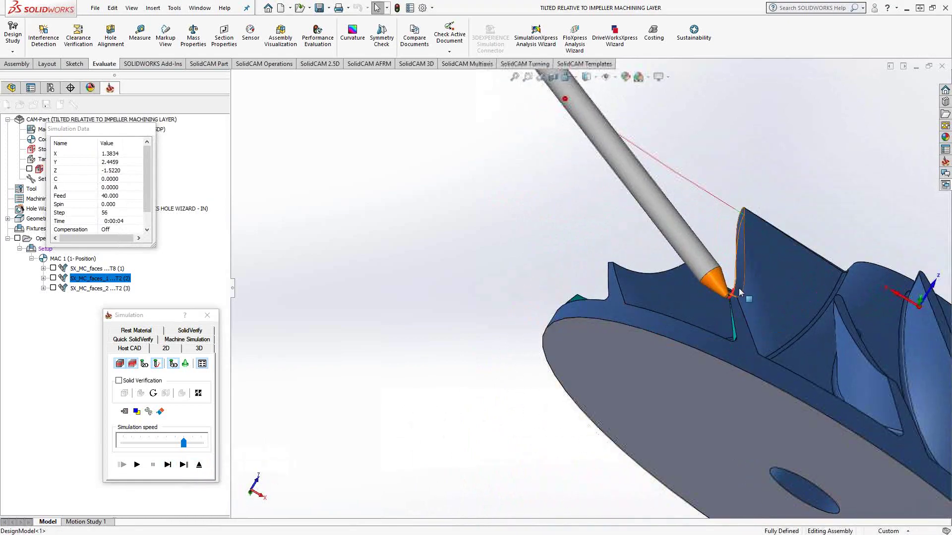
scroll(718, 308, "down", 3)
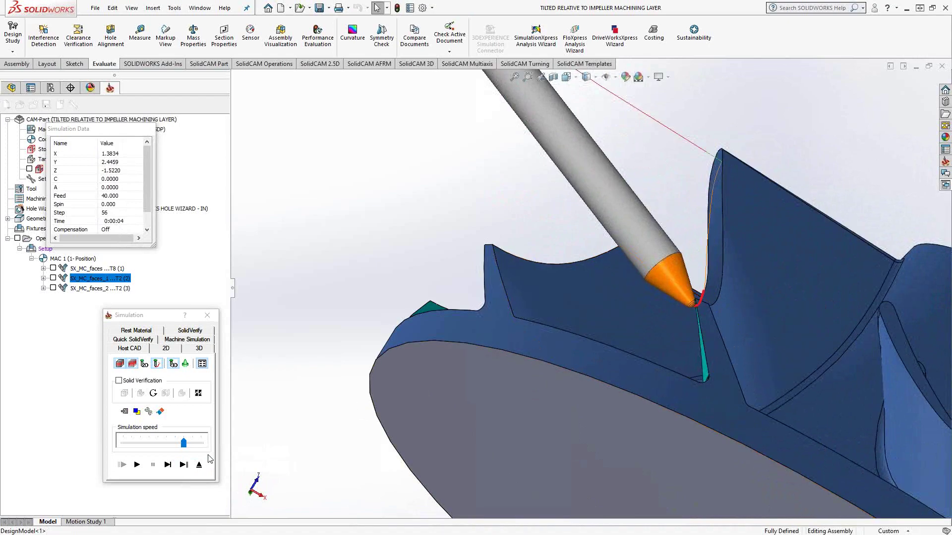
Advance the 5X_MC_faces_1 simulation through further passes, examine the tool tilt from different angles and exit the simulation
left_click(168, 465)
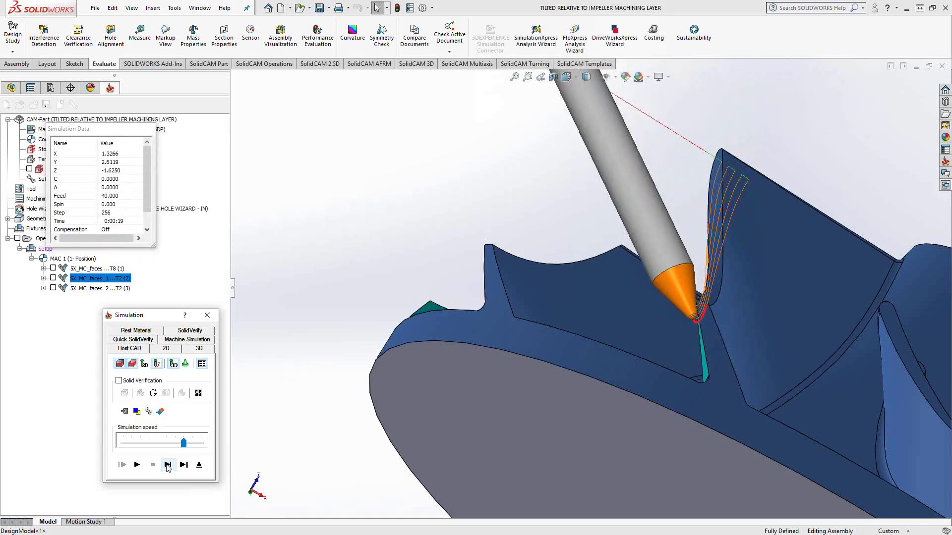
left_click(705, 350)
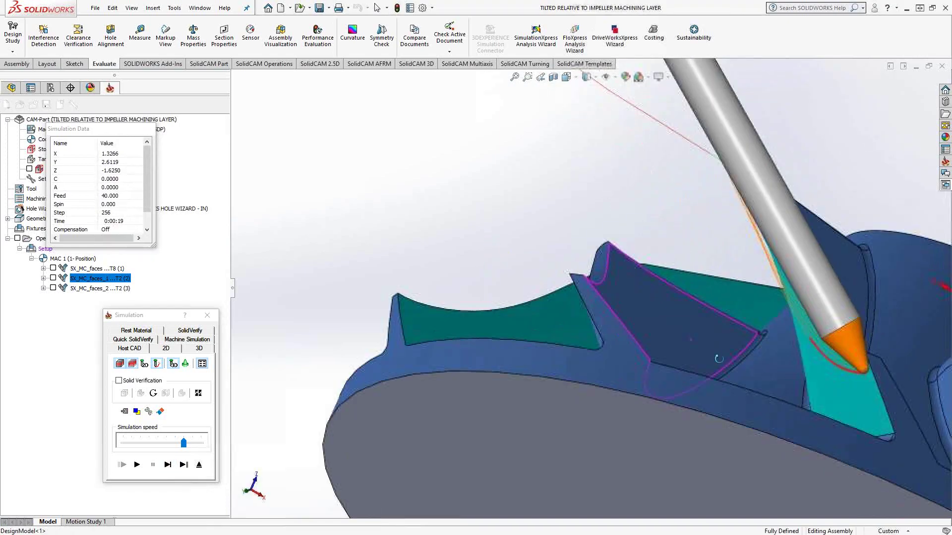
middle_click_drag(719, 359, 727, 335)
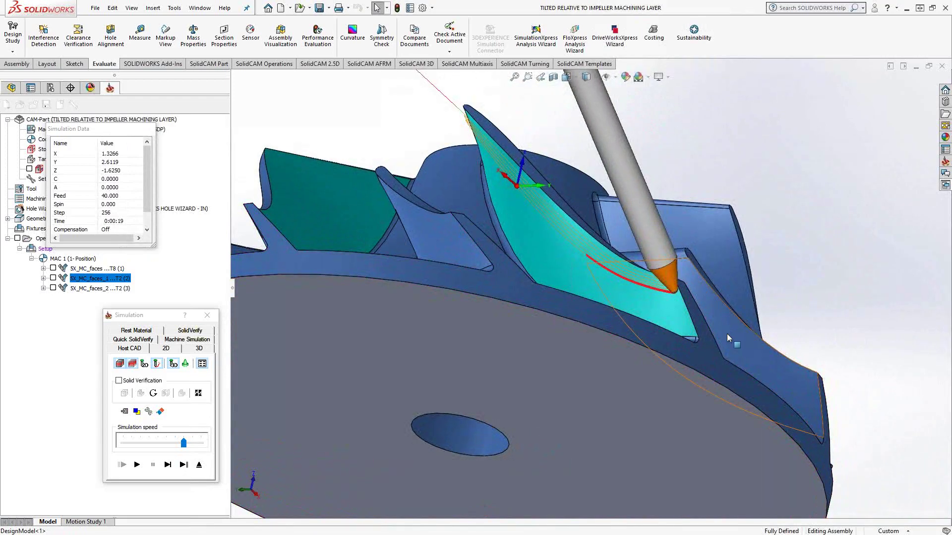
middle_click_drag(721, 334, 269, 377)
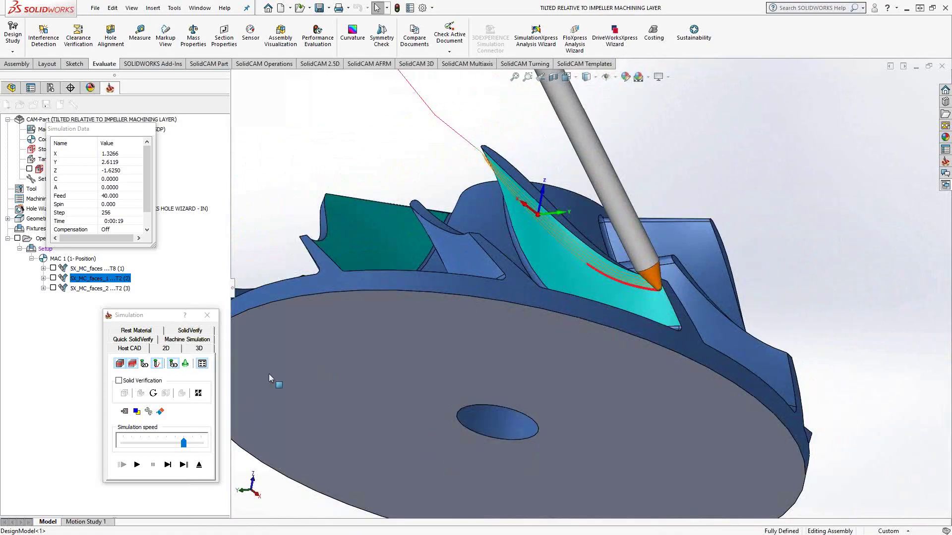
left_click(199, 464)
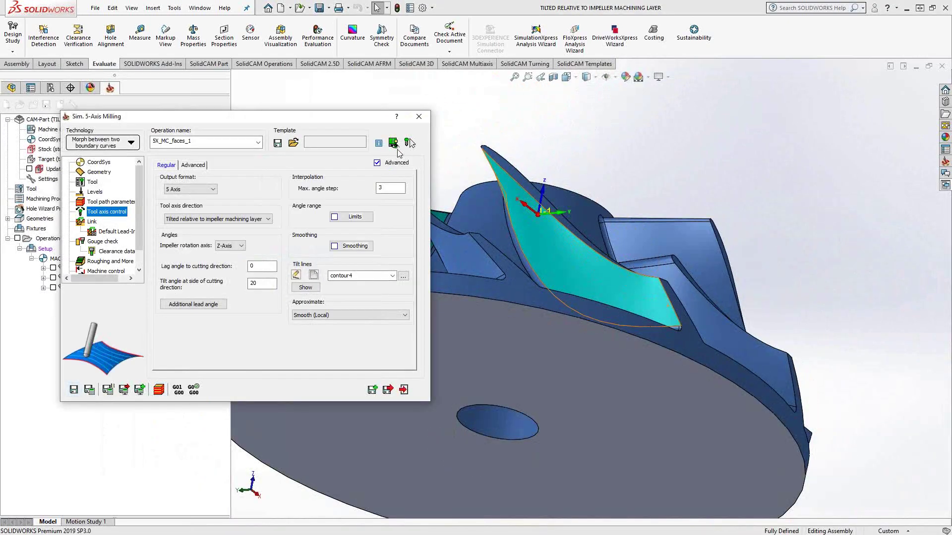
Close the 5X_MC_faces_1 operation, open 5X_MC_faces_2 and launch its toolpath simulation
left_click(418, 116)
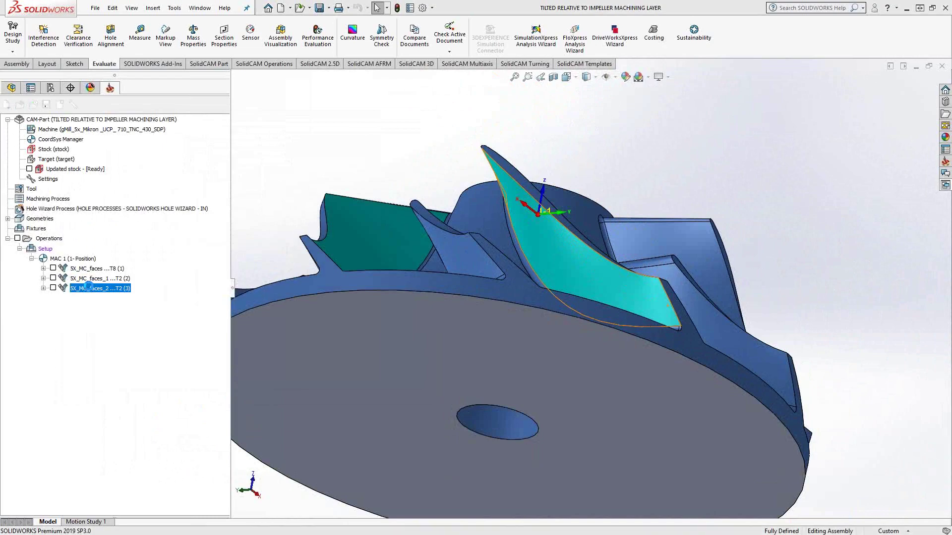
double_click(88, 288)
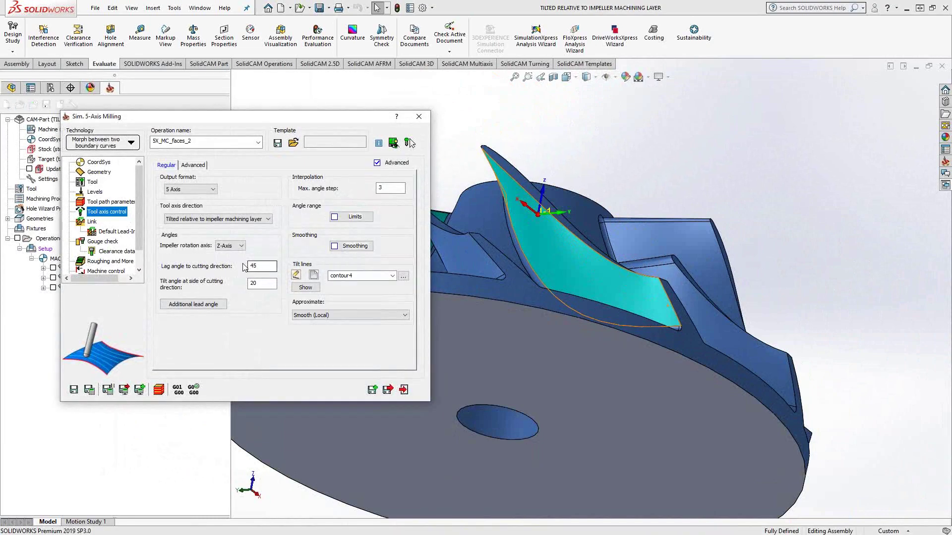
left_click(158, 390)
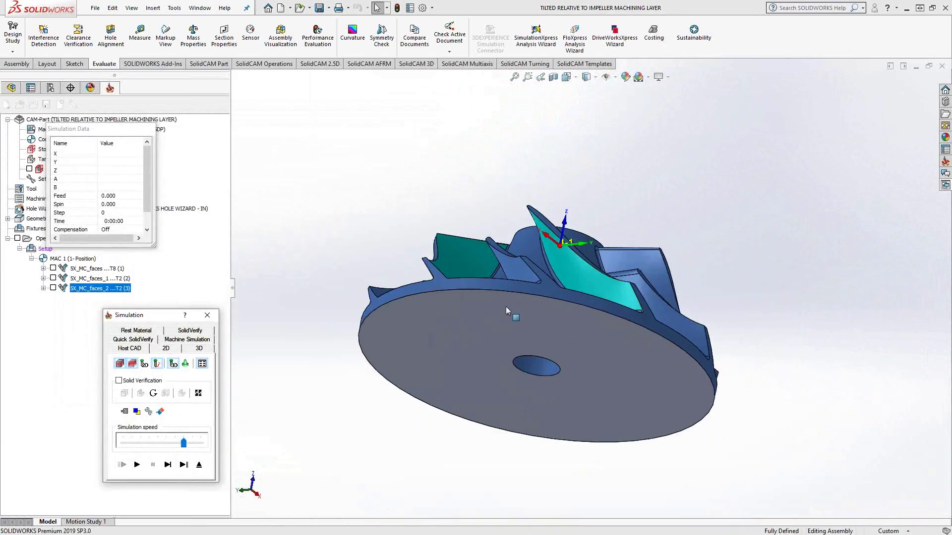
Advance the 5X_MC_faces_2 simulation along the blade, examine the tool's lag and side tilt up close, and exit the simulation
middle_click_drag(521, 292, 553, 316)
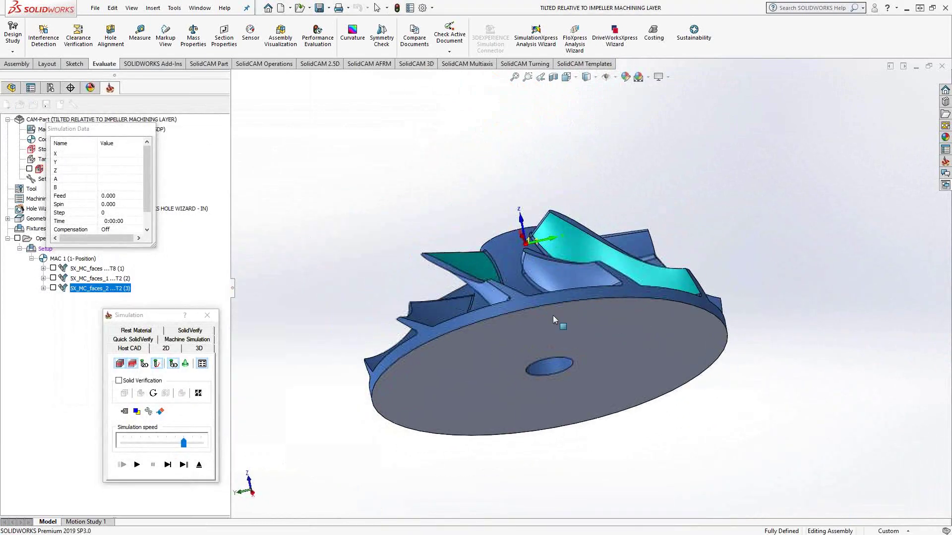
scroll(627, 261, "down", 2)
middle_click_drag(627, 261, 592, 293)
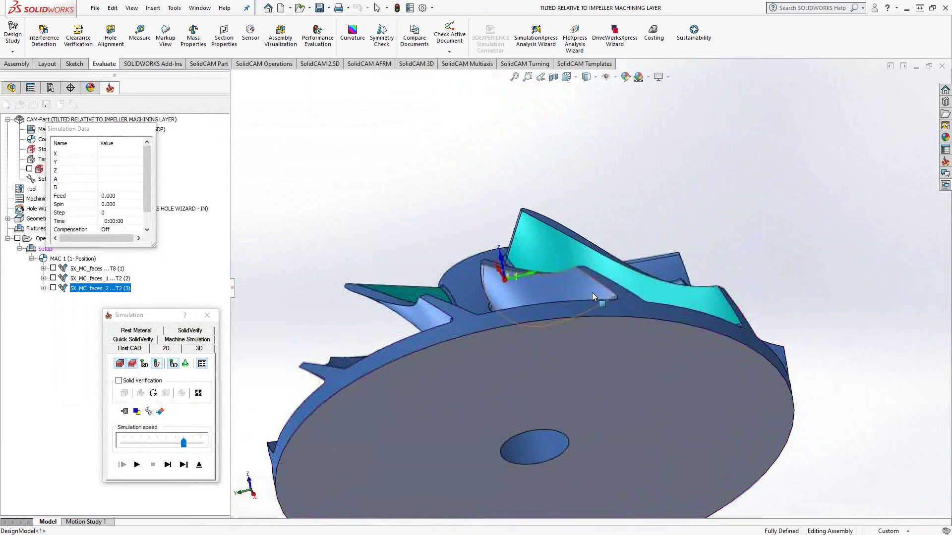
left_click(168, 465)
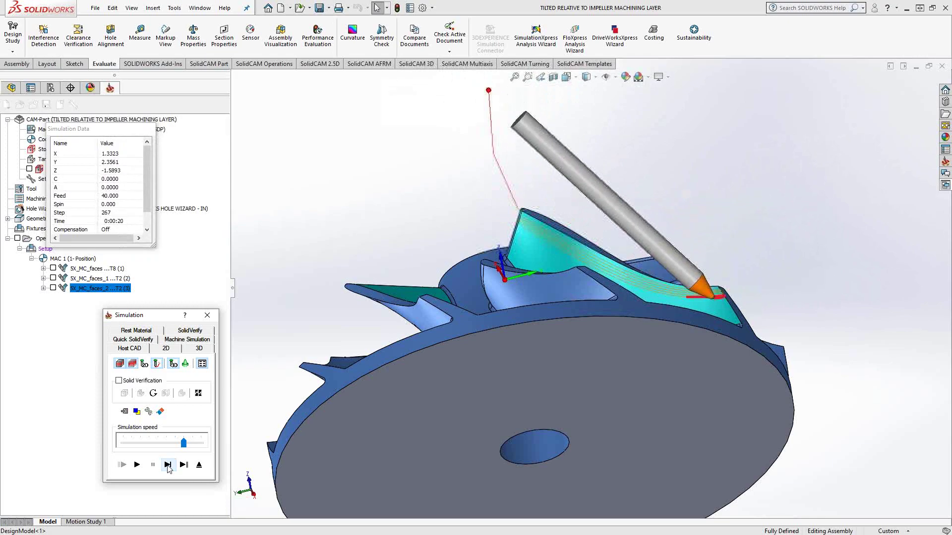
left_click(199, 465)
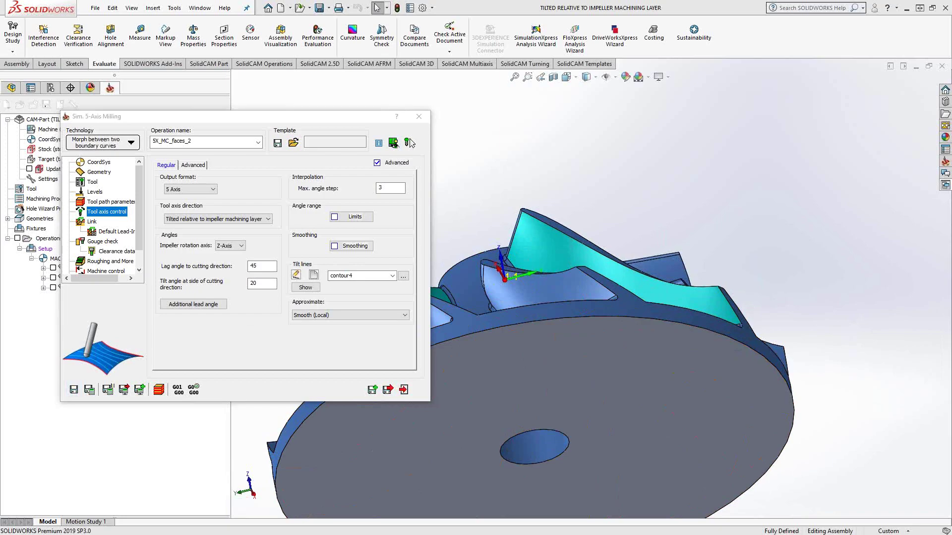
Open the SolidCAM Milling Help topic "Tilted relative to impeller machining layer" among the Sim. 5-Axis Milling tilting strategies
left_click(409, 143)
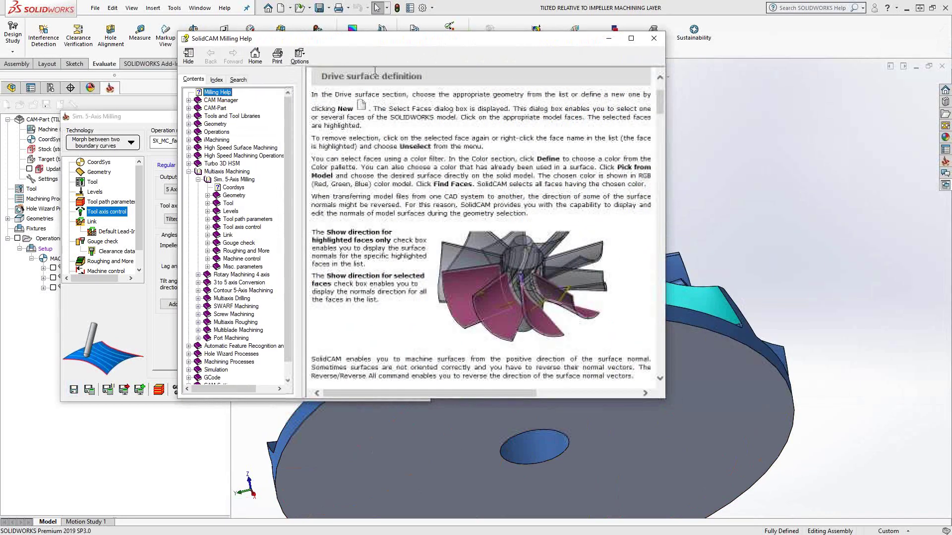
left_click(207, 227)
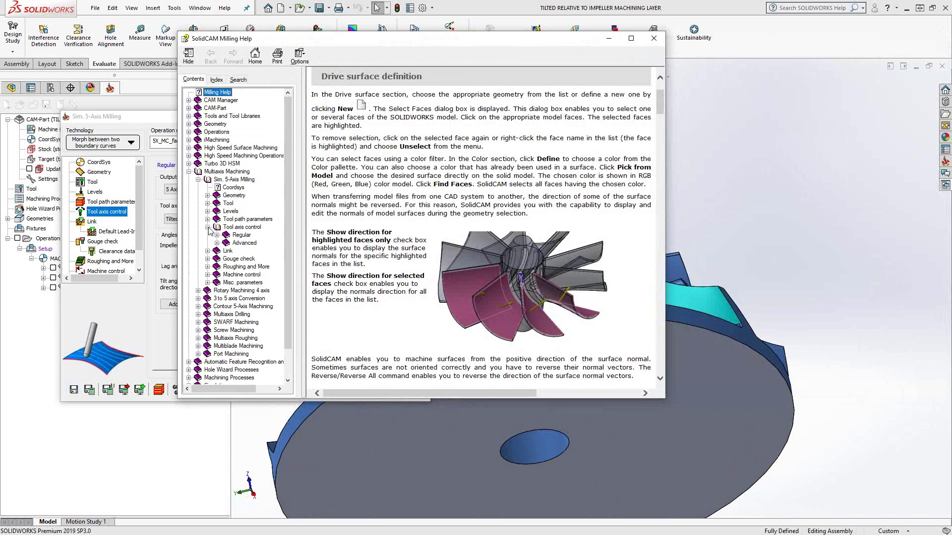
left_click(216, 236)
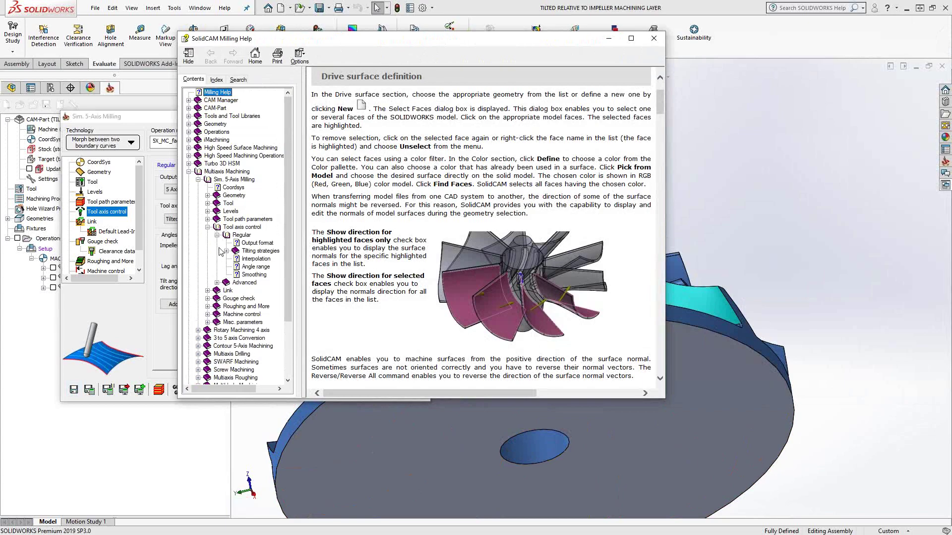
left_click(227, 251)
left_click(266, 339)
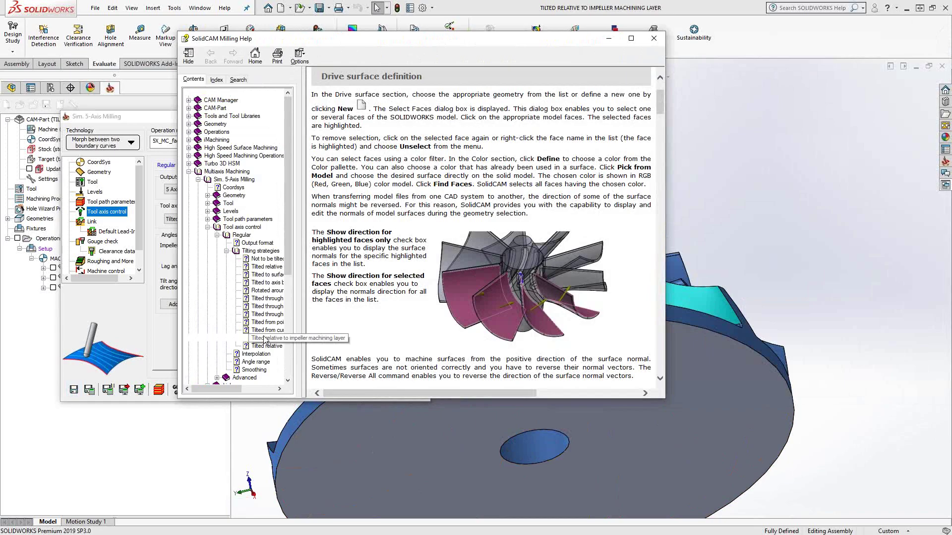
Read the maximized help topic through its Angles, Tilt lines and Approximate sections, and return to the 5X_MC_faces_2 operation and model
left_click(632, 38)
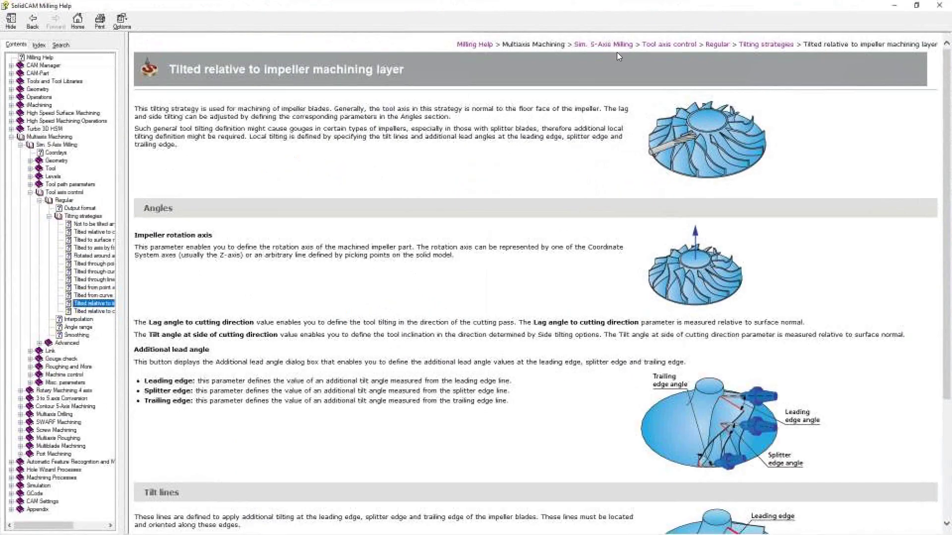
scroll(520, 143, "down", 3)
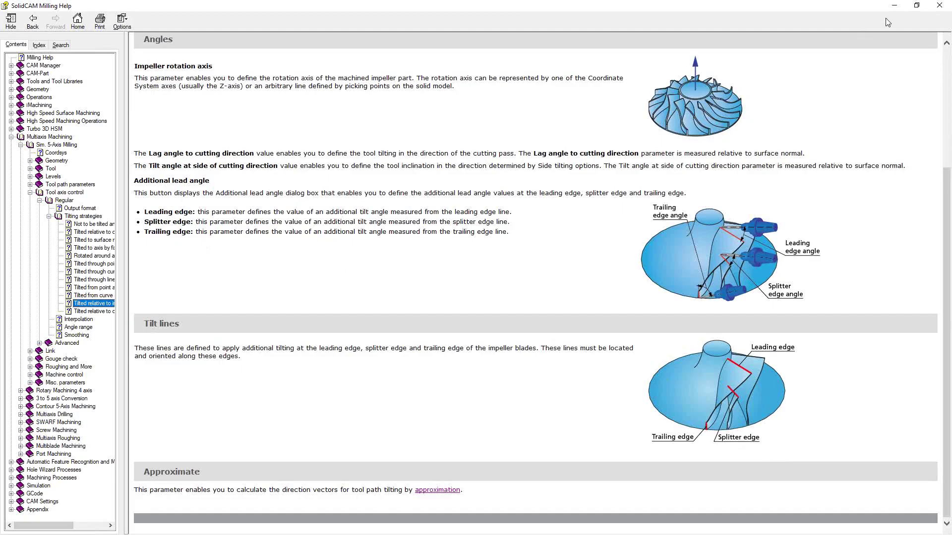
left_click(895, 5)
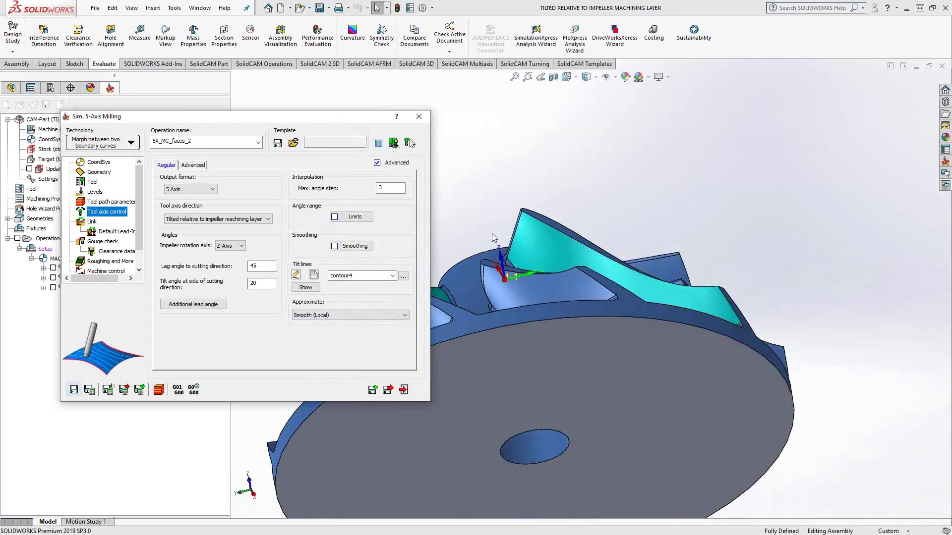
middle_click_drag(491, 234, 510, 192)
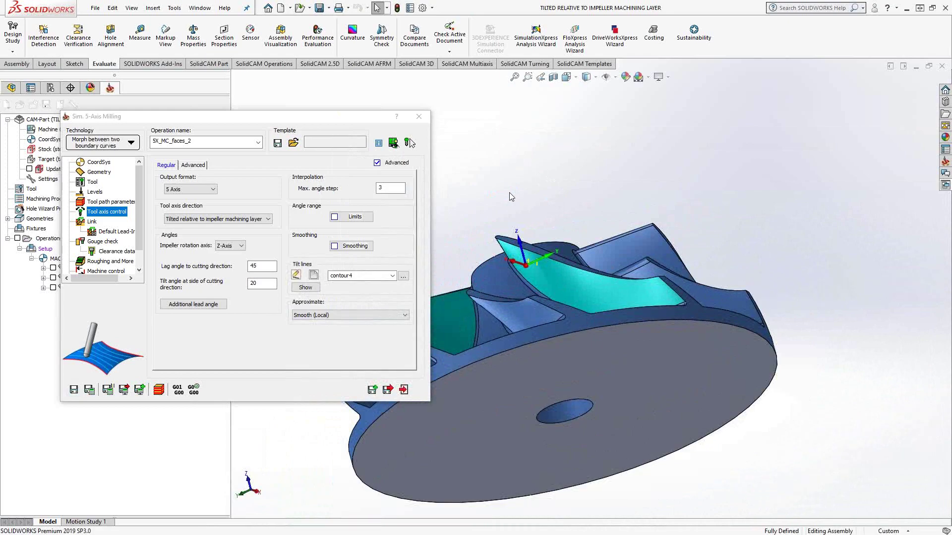